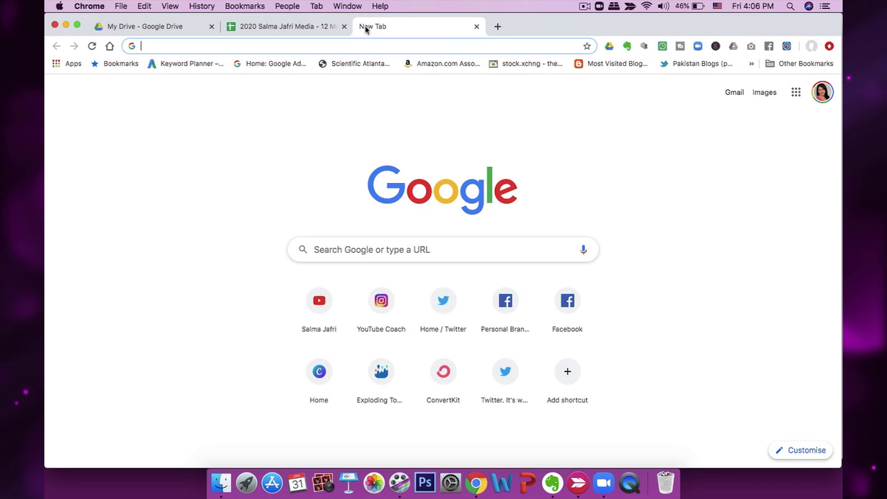
Step: Go to zoom.us, sign in to the Zoom account and reach the account settings
type("zoom.us")
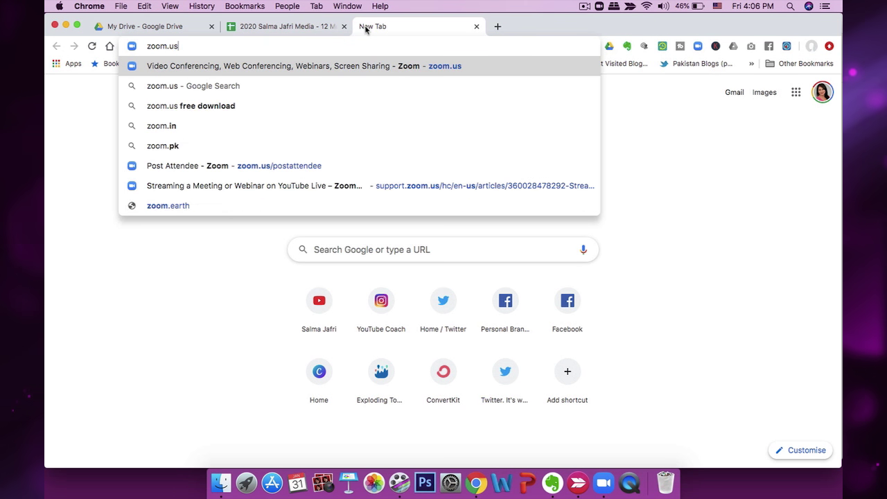
key("Return")
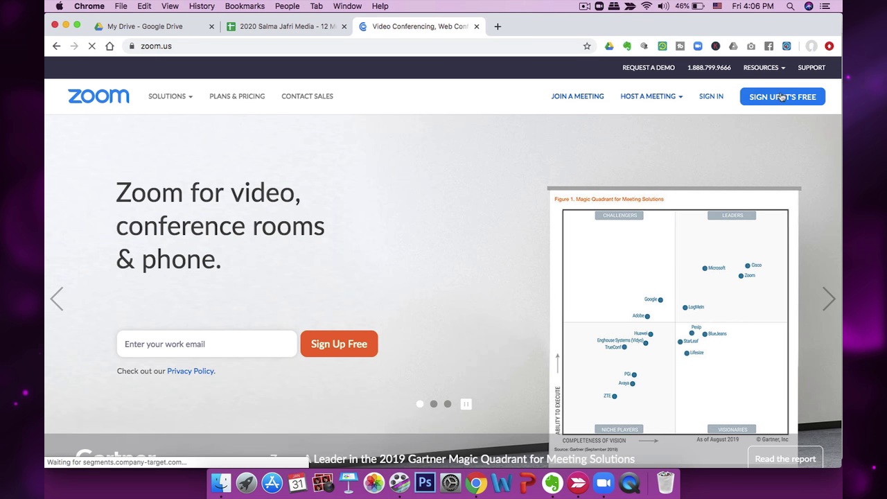
left_click(711, 96)
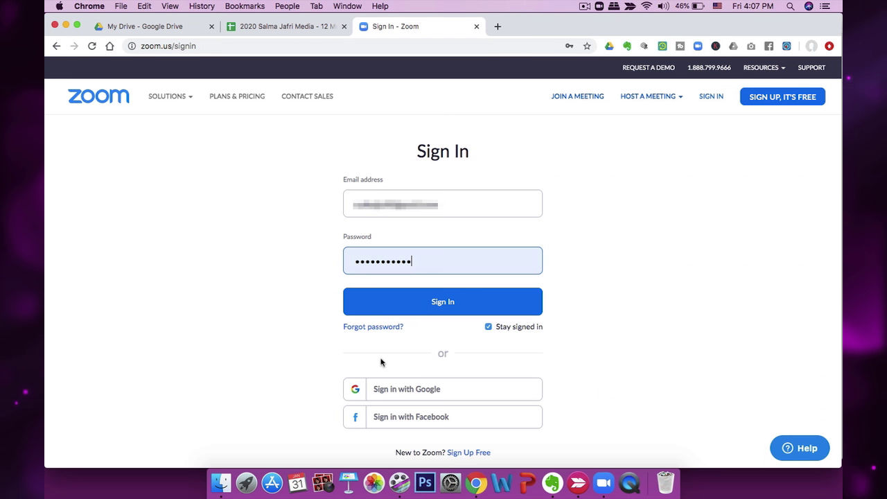
left_click(433, 300)
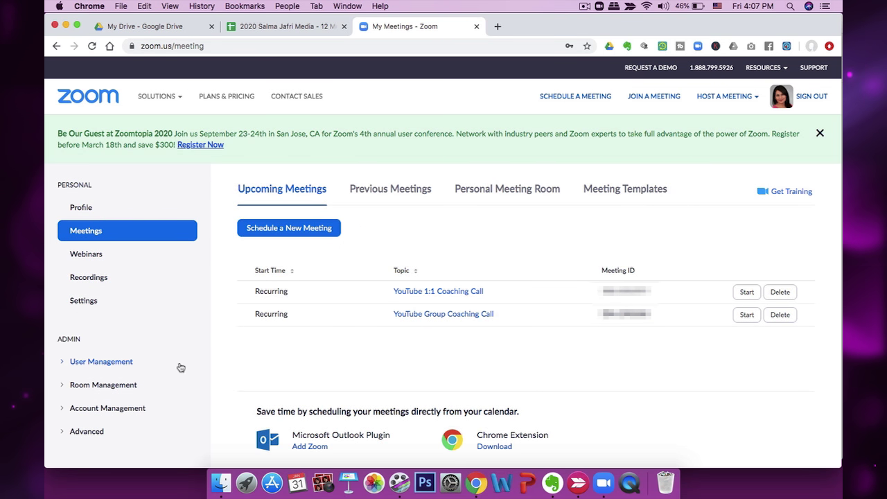
left_click(83, 302)
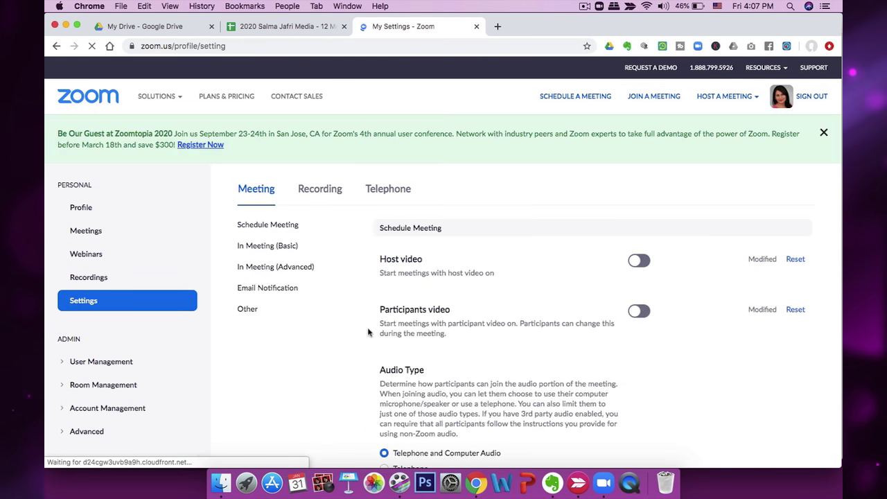
Step: Scroll the meeting settings down to Allow live streaming meetings with YouTube and custom services enabled
scroll(368, 332, "down", 5)
scroll(368, 333, "down", 10)
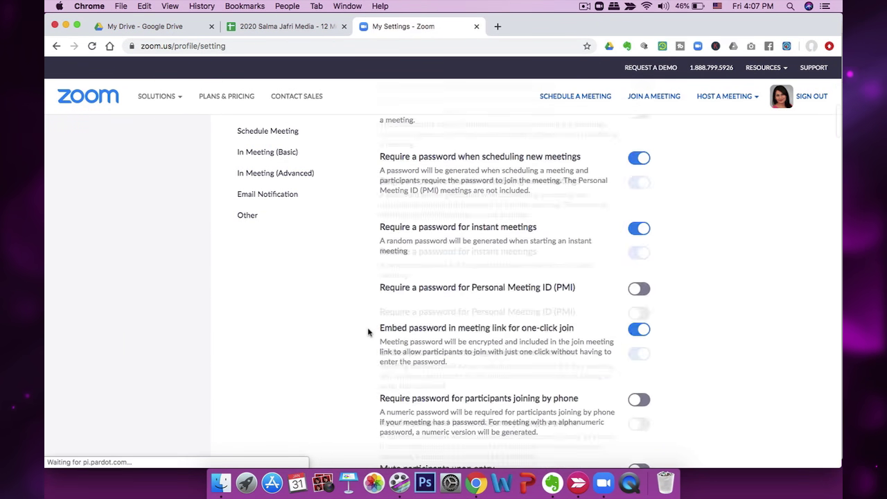
scroll(368, 333, "down", 10)
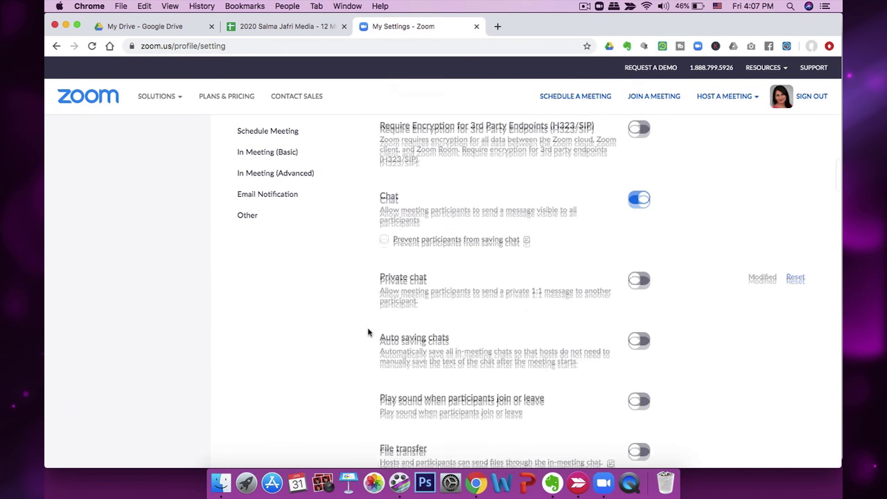
scroll(368, 333, "down", 15)
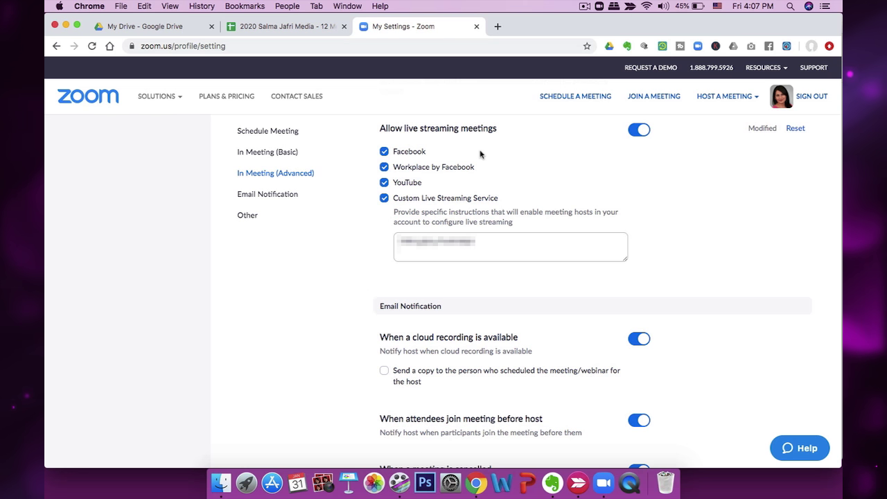
left_click(604, 484)
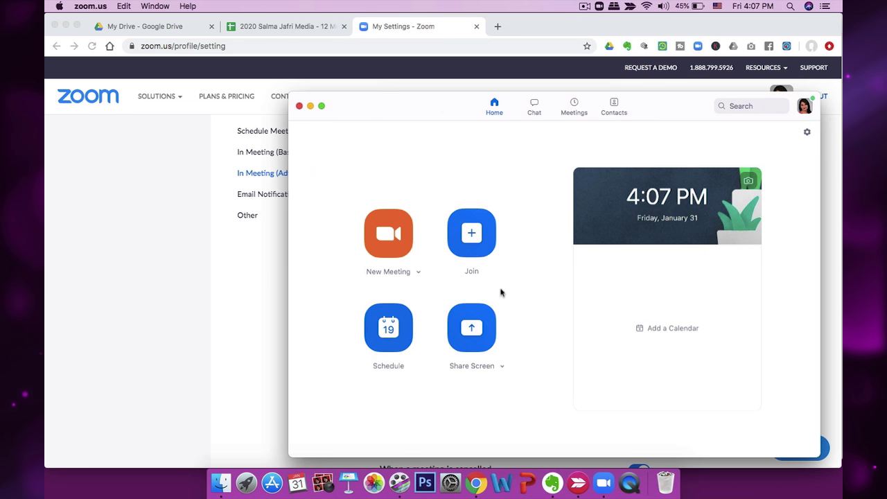
Step: Start an instant meeting in the Zoom desktop app and show its live streaming options
left_click(388, 237)
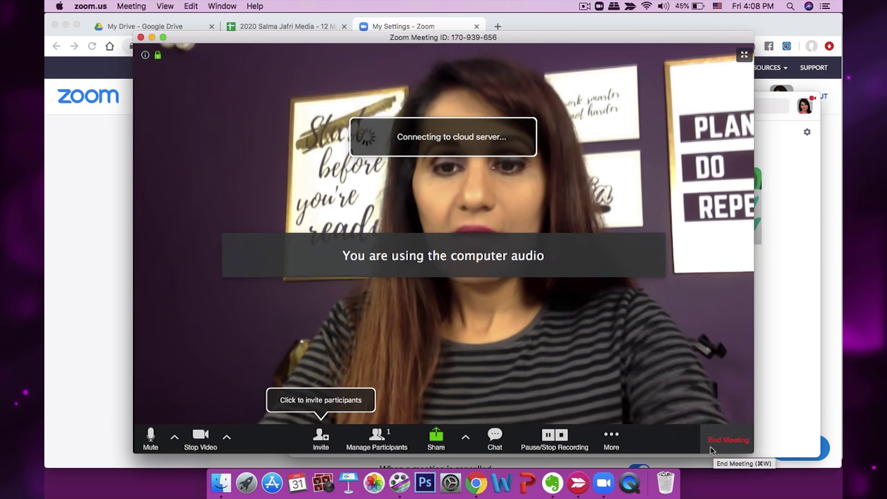
left_click(611, 437)
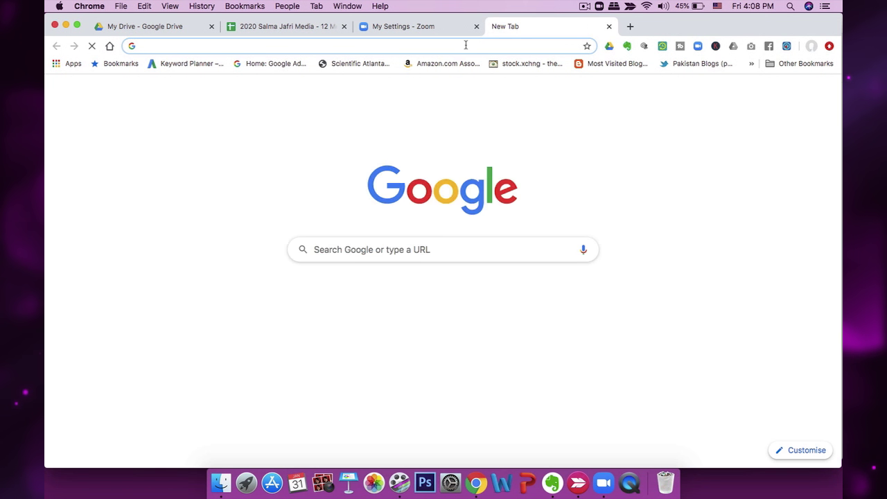
Step: Go to YouTube, enter YouTube Studio and open the Go live streaming page
type("youtube.com/user/salmajafri76")
key("Return")
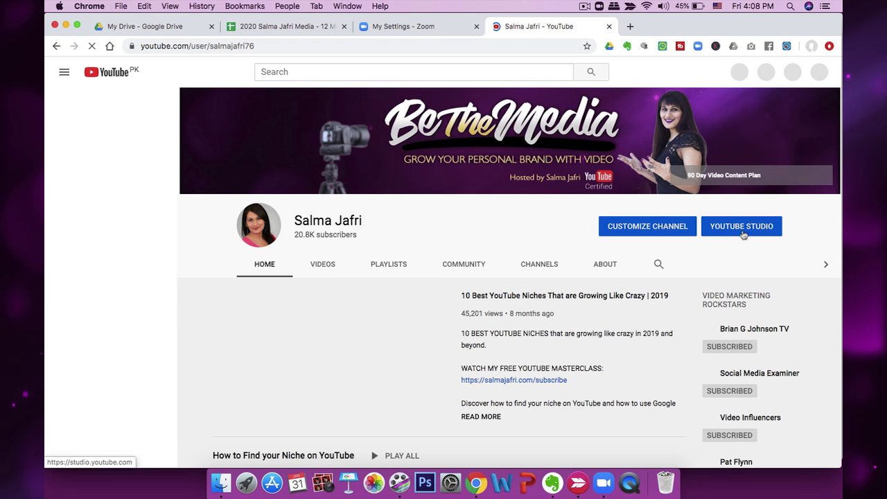
left_click(741, 232)
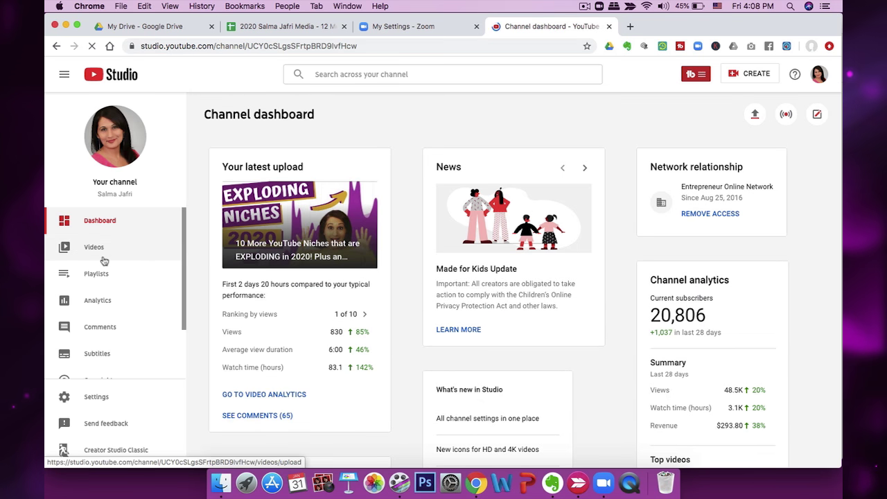
scroll(104, 260, "down", 2)
scroll(102, 260, "up", 1)
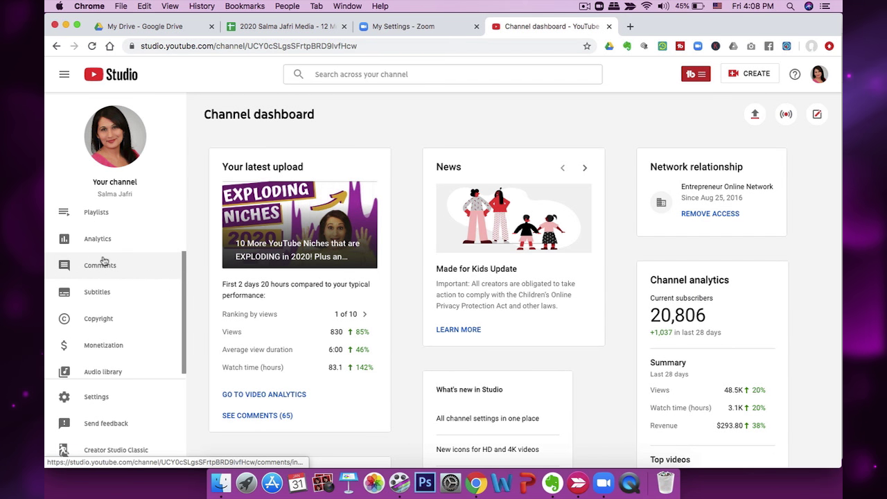
scroll(103, 261, "up", 2)
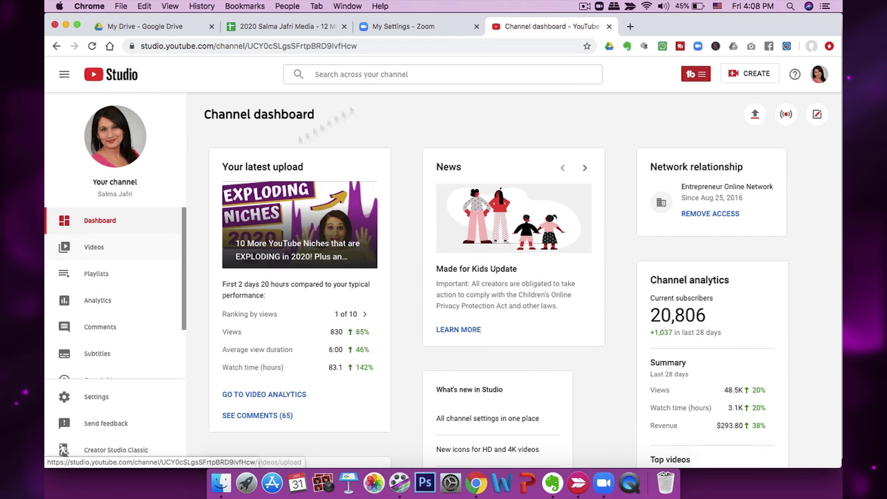
left_click(786, 121)
left_click(786, 116)
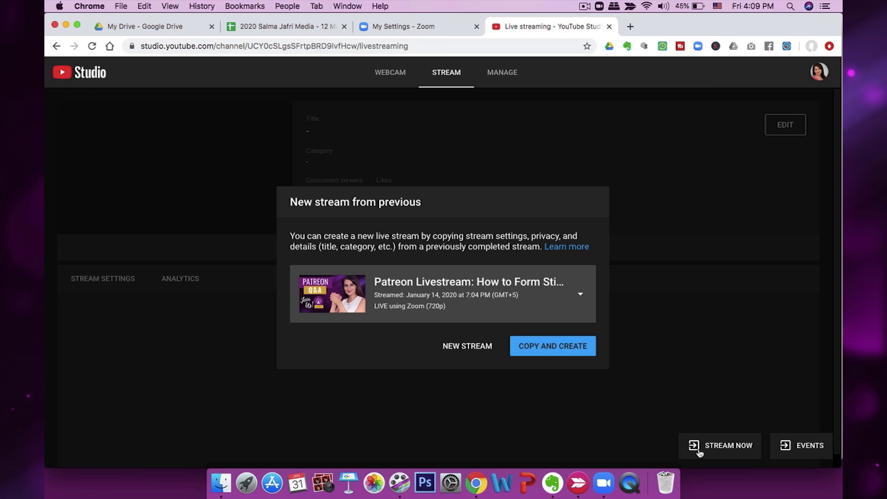
Step: From the Manage list, open the upcoming stream and set it to not made for kids
left_click(500, 78)
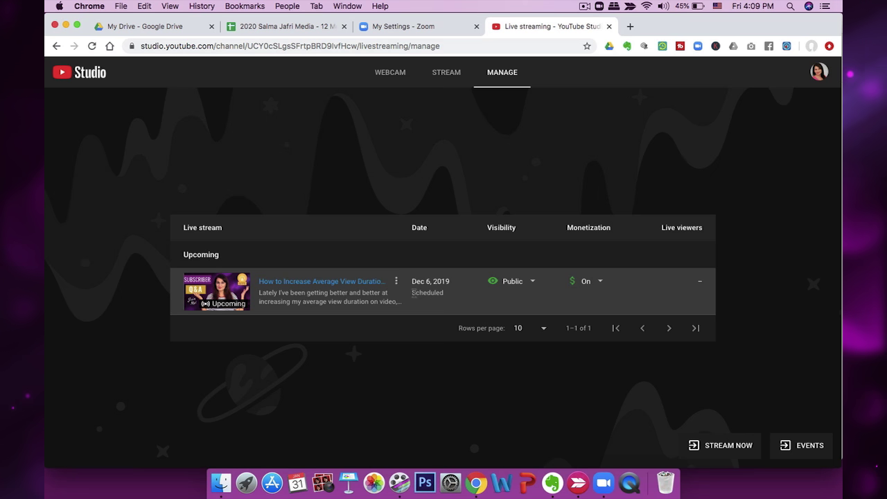
left_click(349, 281)
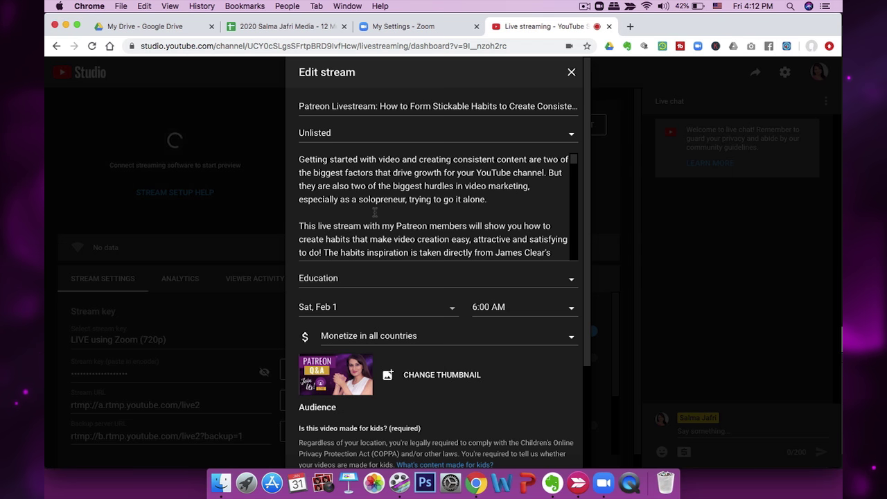
scroll(375, 212, "down", 5)
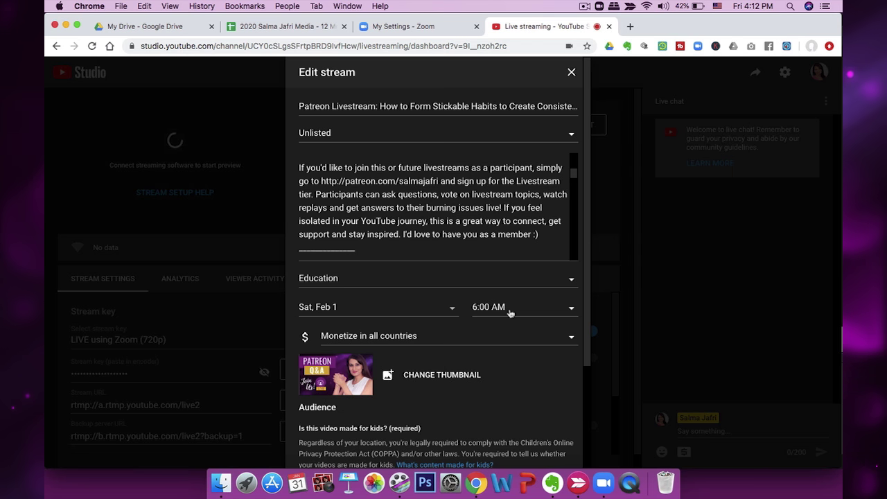
scroll(388, 347, "down", 3)
left_click(354, 374)
scroll(433, 391, "up", 3)
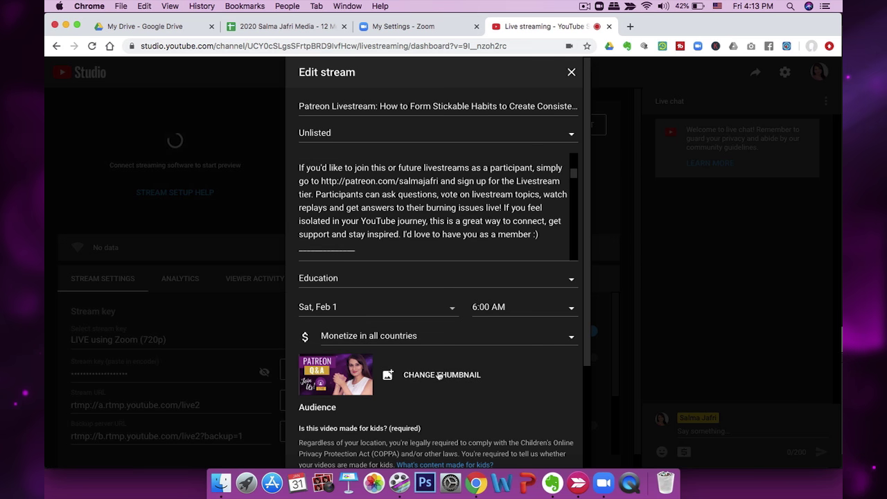
left_click(571, 73)
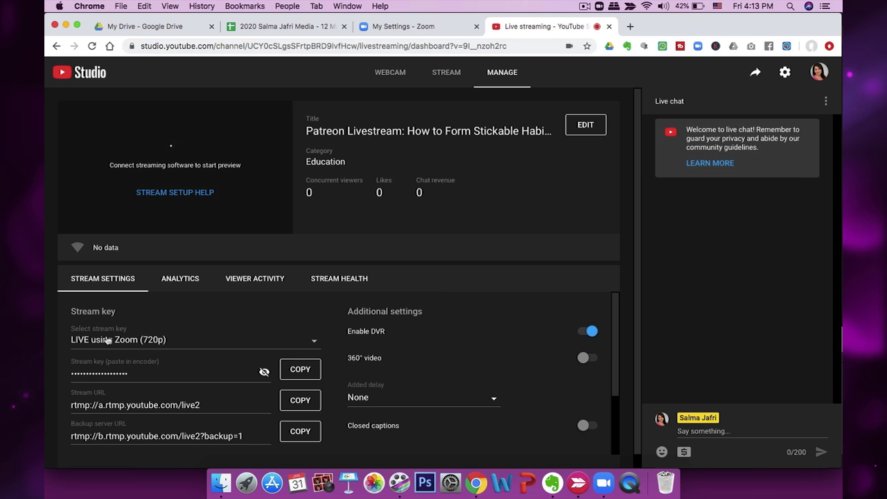
Step: Choose the LIVE using Zoom (720p) stream key, then return to the Zoom meeting
left_click(299, 344)
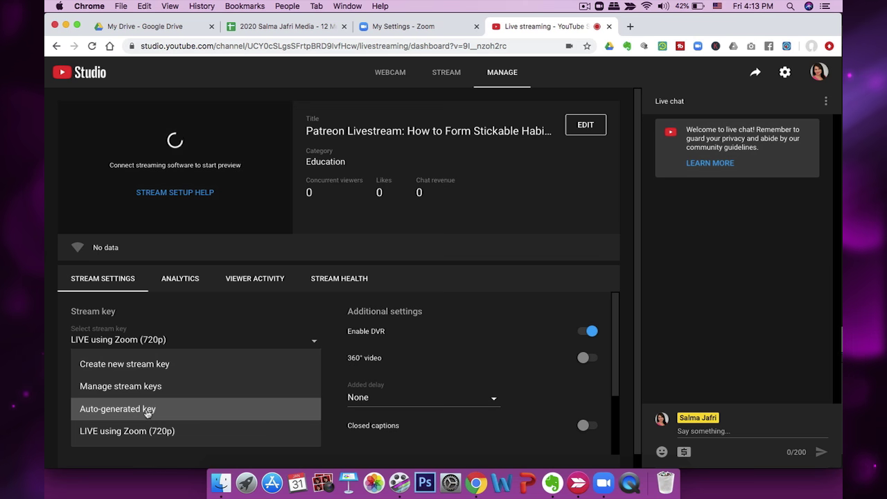
left_click(202, 327)
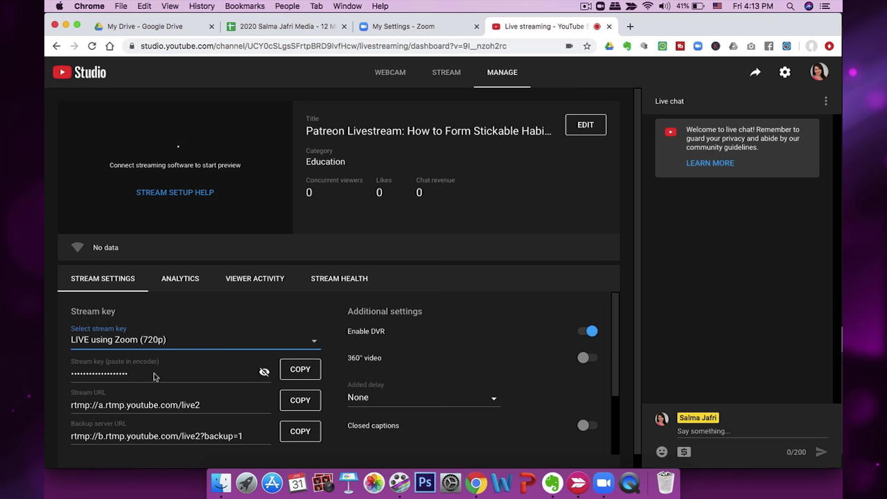
left_click(603, 483)
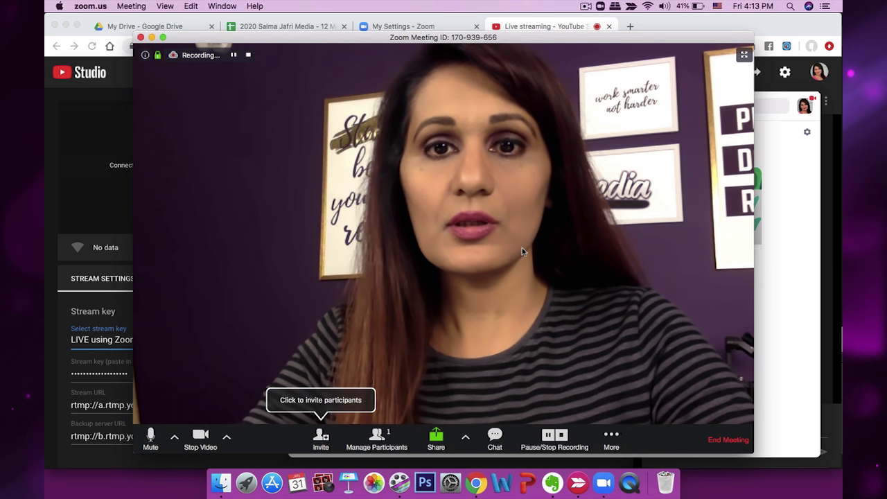
Step: Go live on a custom streaming service and paste the YouTube streaming key
left_click(611, 436)
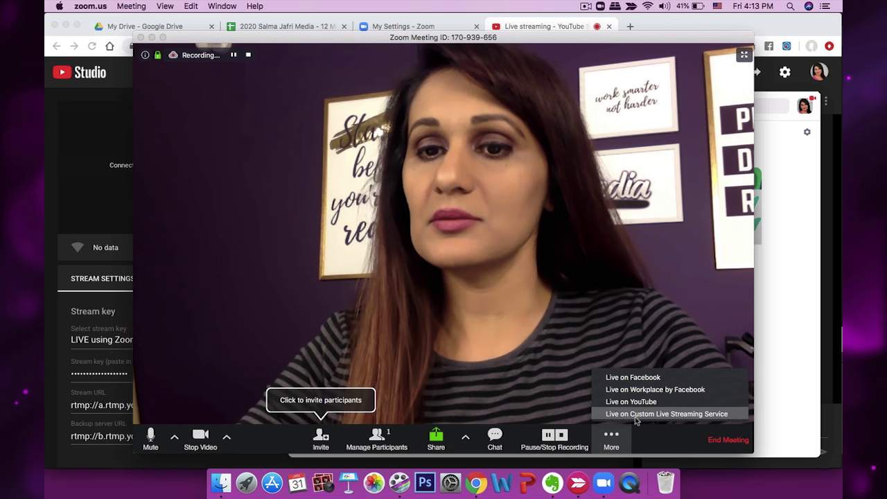
left_click(636, 413)
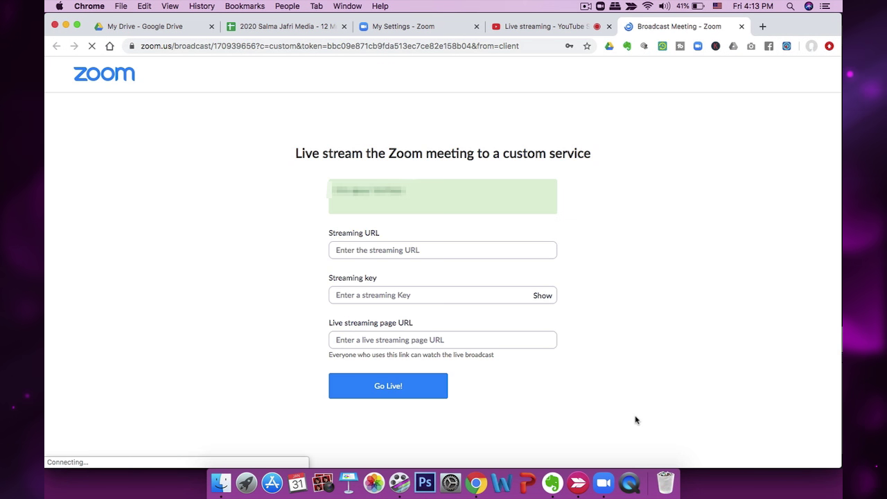
left_click(340, 294)
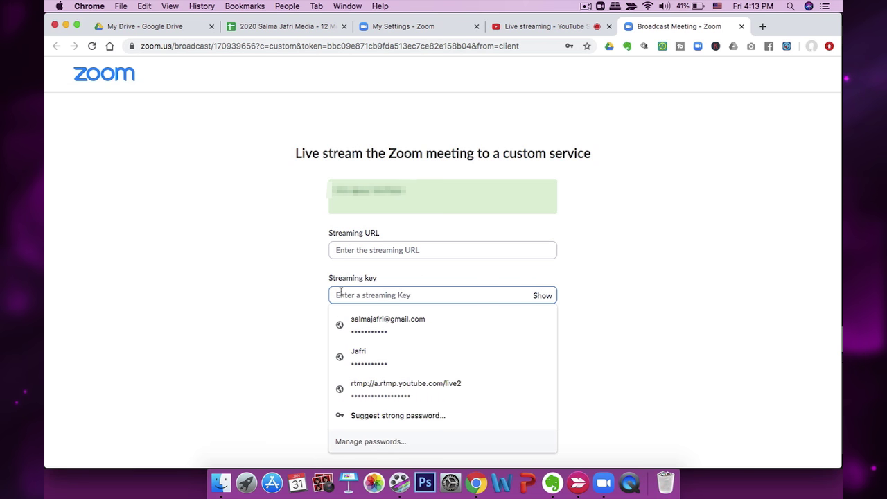
key("super+v")
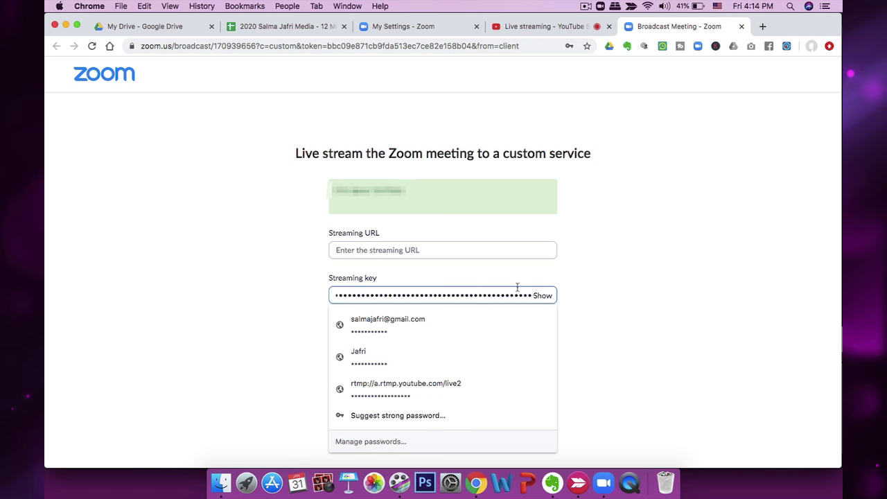
left_click(614, 313)
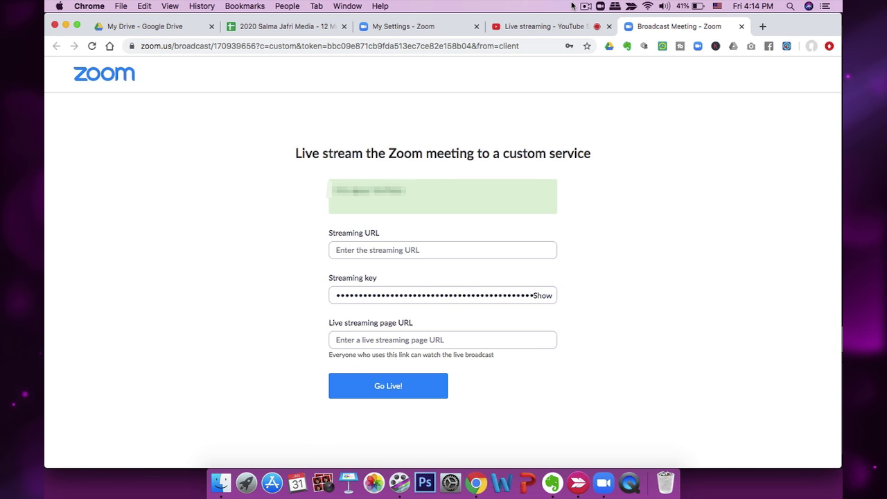
Step: Copy the rtmp://a.rtmp.youtube.com/live2 stream URL from YouTube Studio into Zoom's Streaming URL
left_click(346, 249)
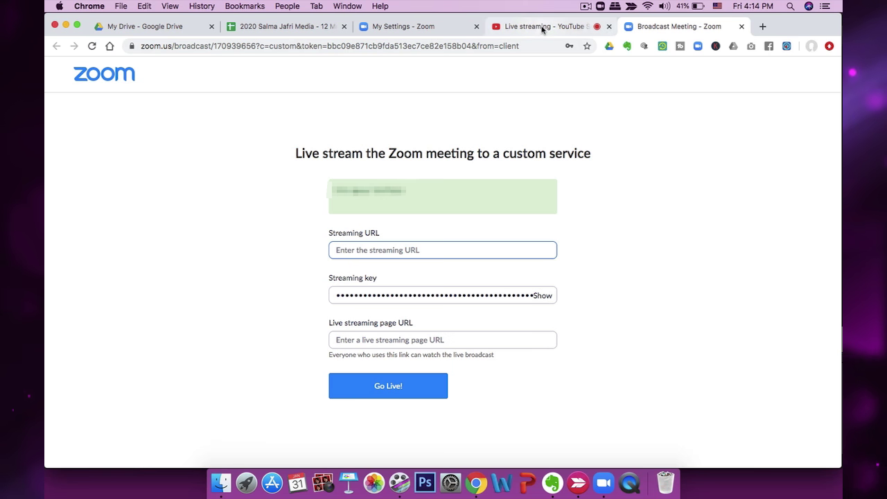
left_click(543, 28)
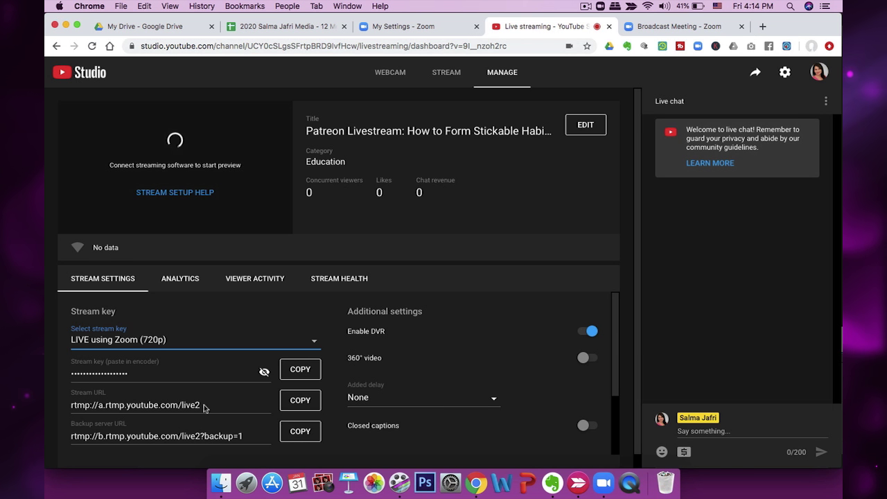
left_click(72, 407)
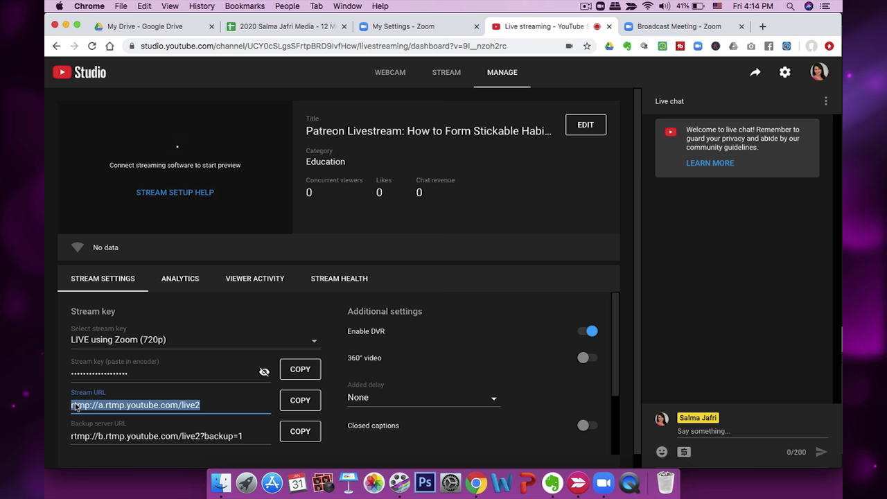
triple_click(71, 407)
left_click(71, 408)
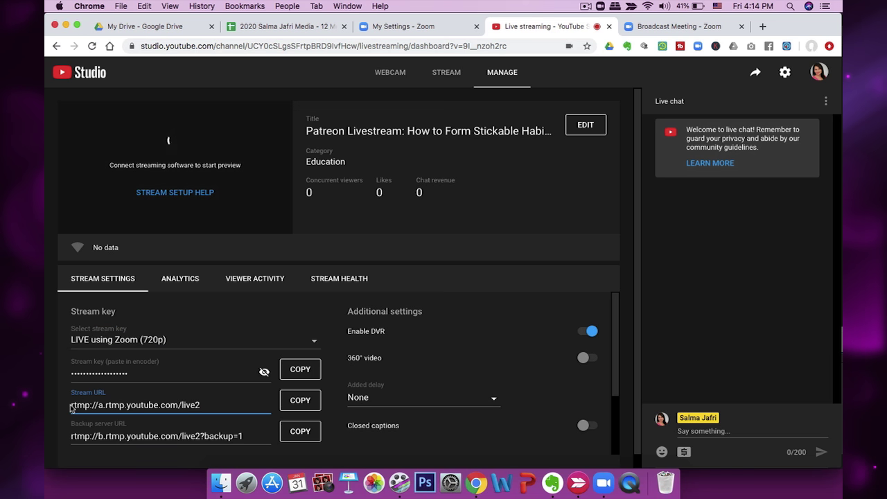
double_click(156, 408)
triple_click(156, 408)
key("super+c")
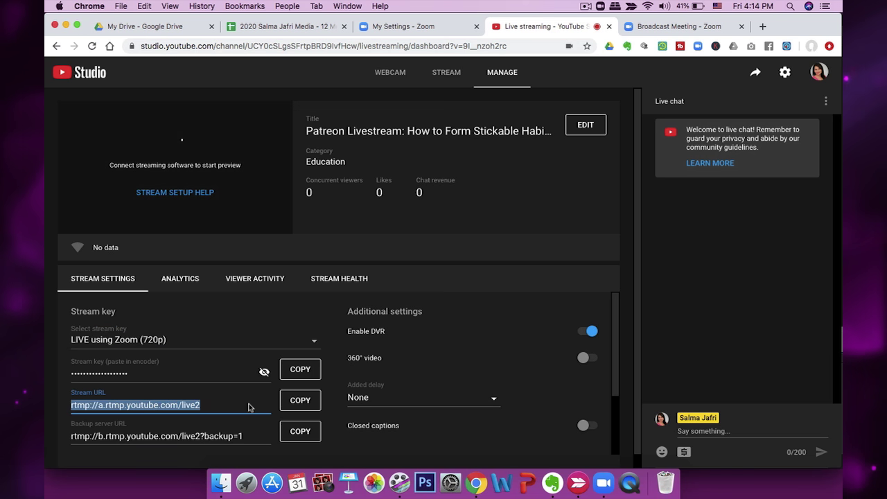
left_click(672, 28)
key("super+v")
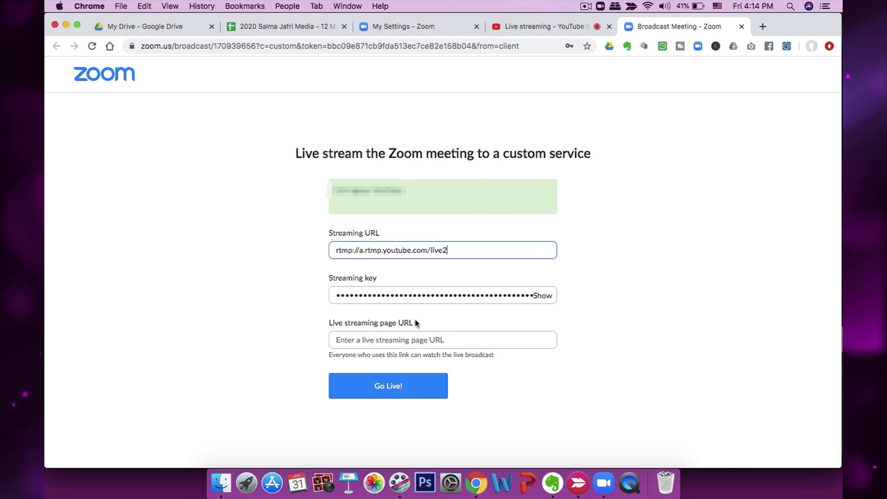
Step: Copy the stream's share link into Zoom's Live streaming page URL field
left_click(544, 28)
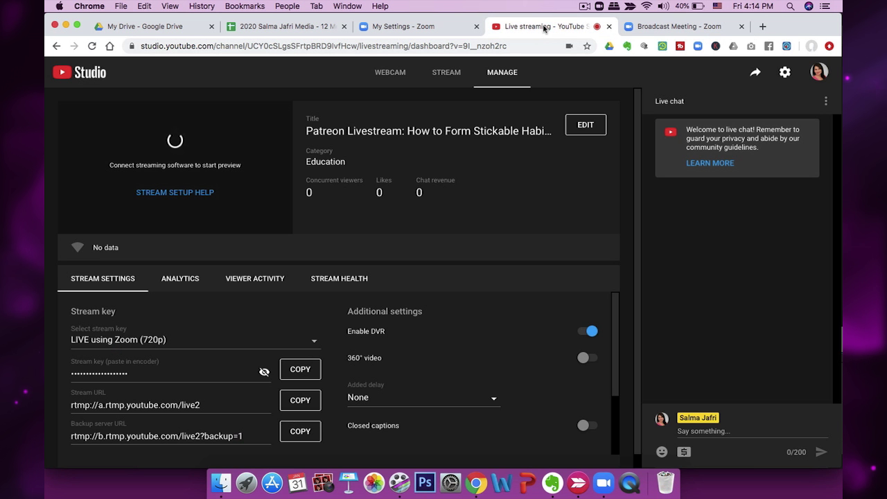
left_click(755, 75)
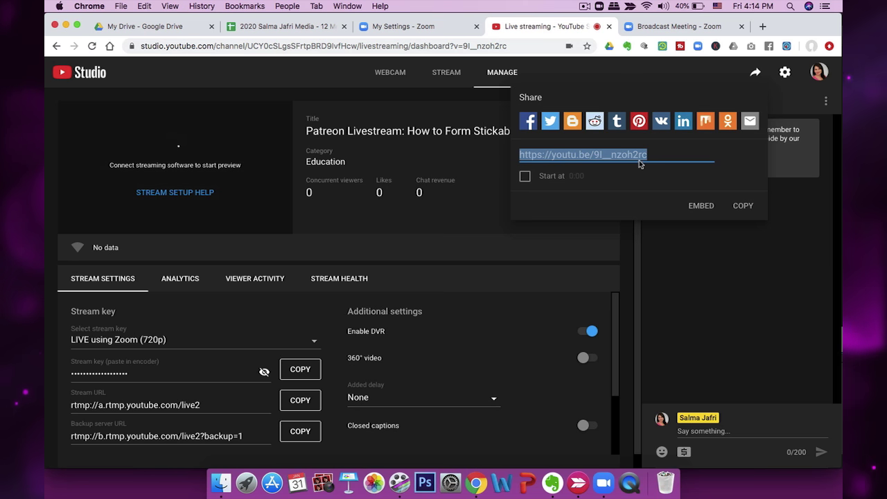
left_click(742, 207)
left_click(682, 28)
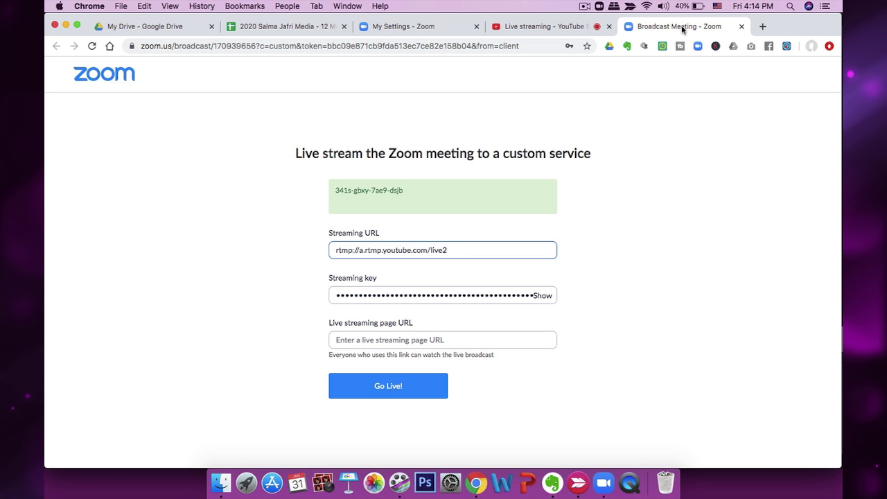
left_click(346, 338)
key("super+v")
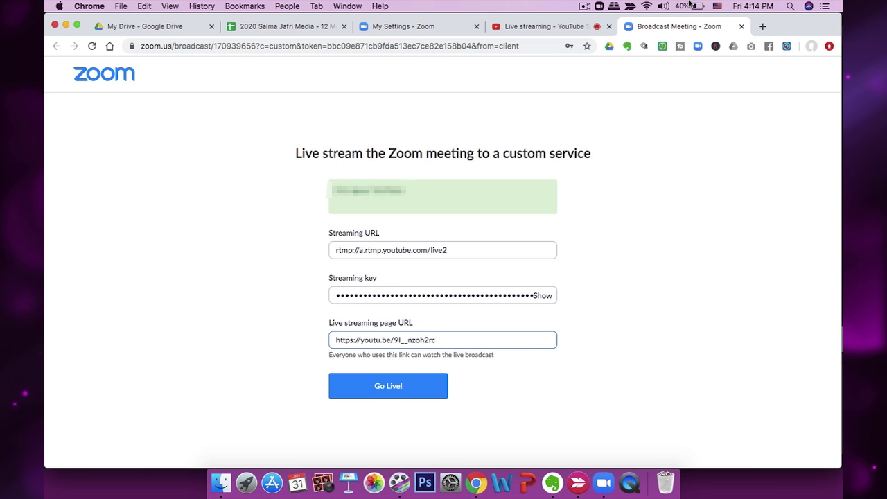
left_click(544, 27)
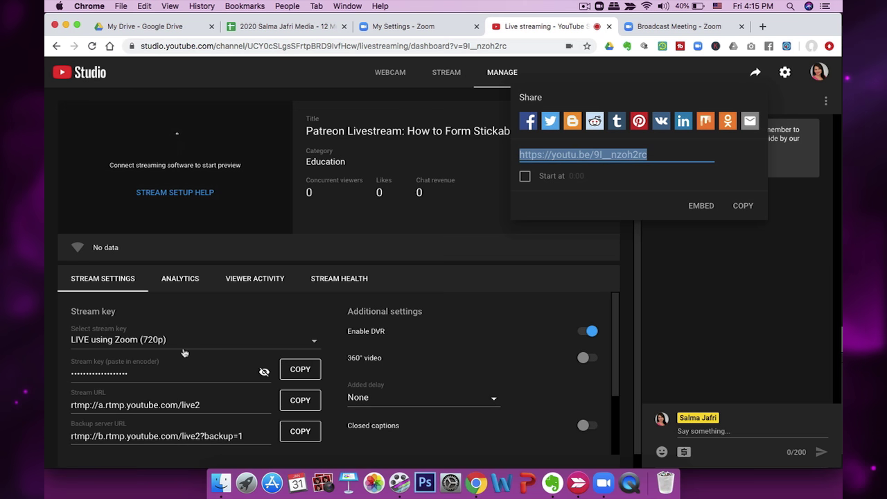
Step: Switch the Patreon Livestream's visibility from Unlisted to Private and return to the Zoom form
scroll(181, 354, "down", 3)
scroll(181, 354, "up", 3)
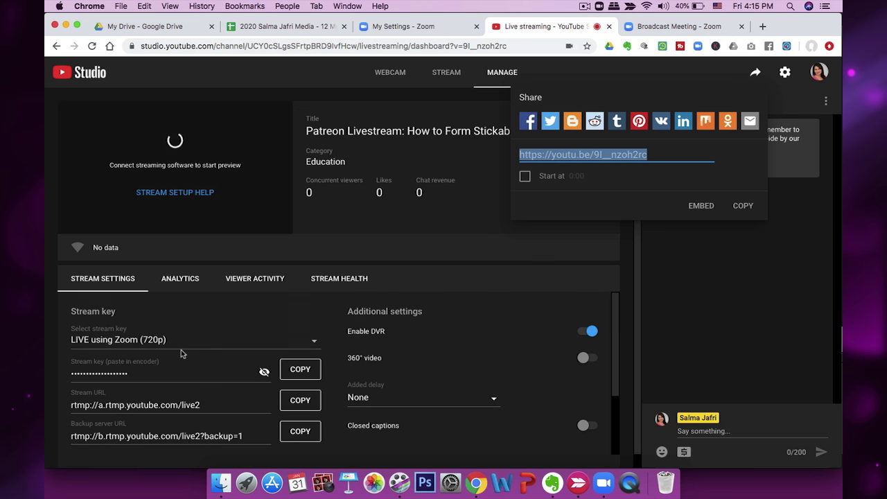
scroll(181, 354, "down", 1)
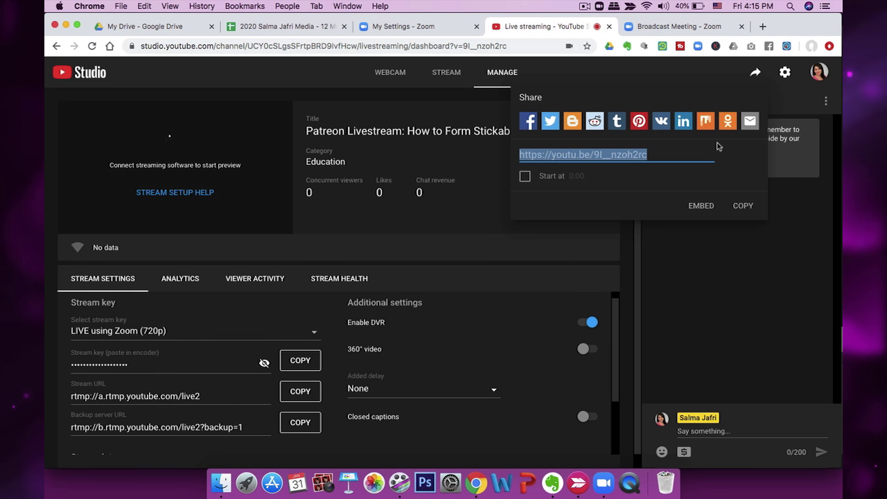
left_click(756, 73)
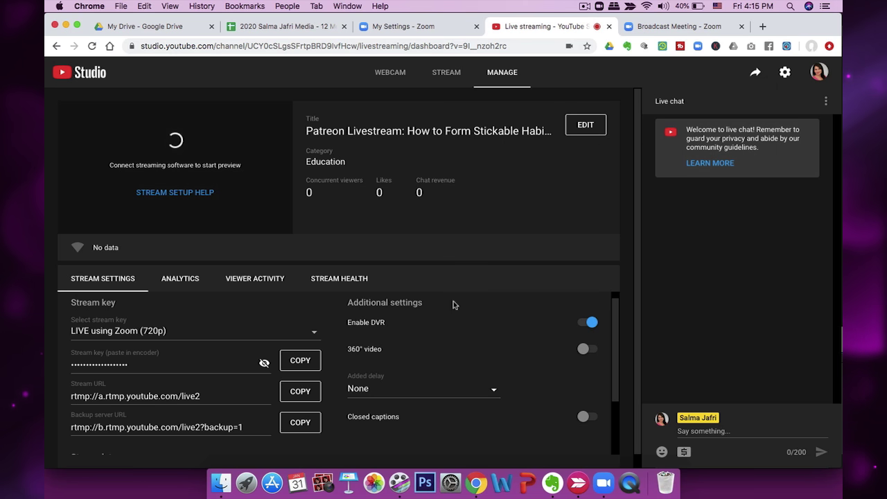
left_click(587, 126)
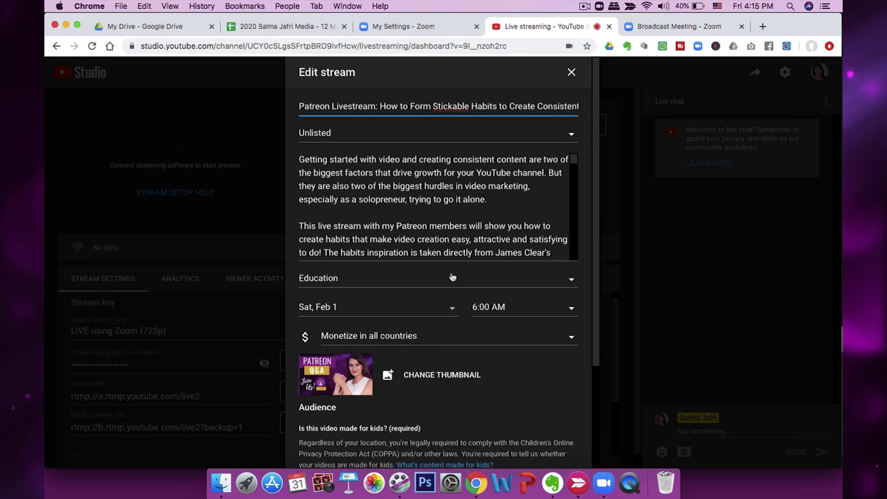
left_click(573, 137)
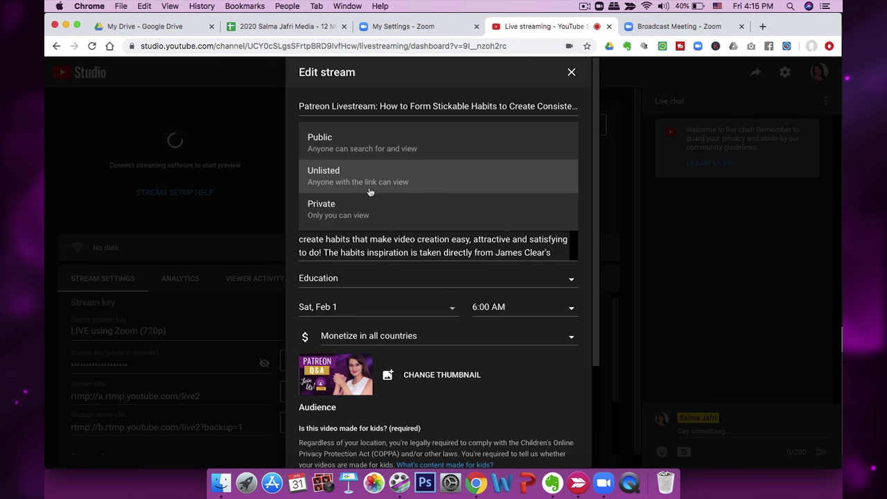
left_click(323, 214)
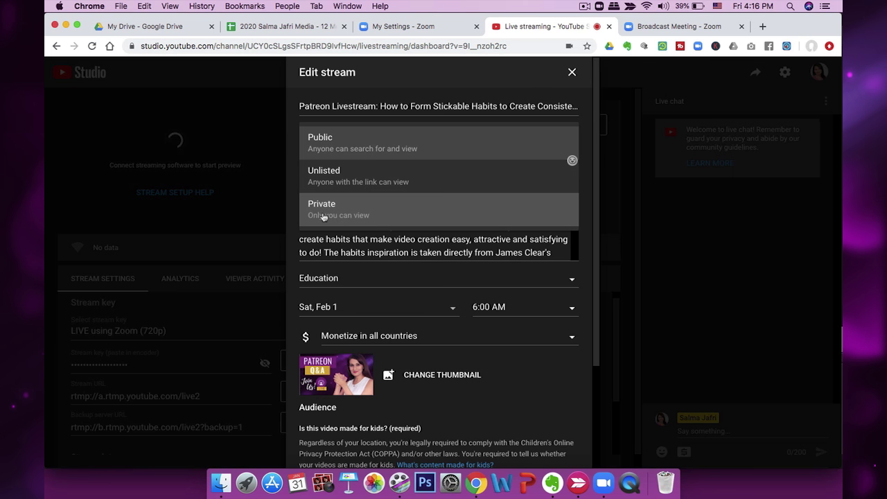
left_click(380, 217)
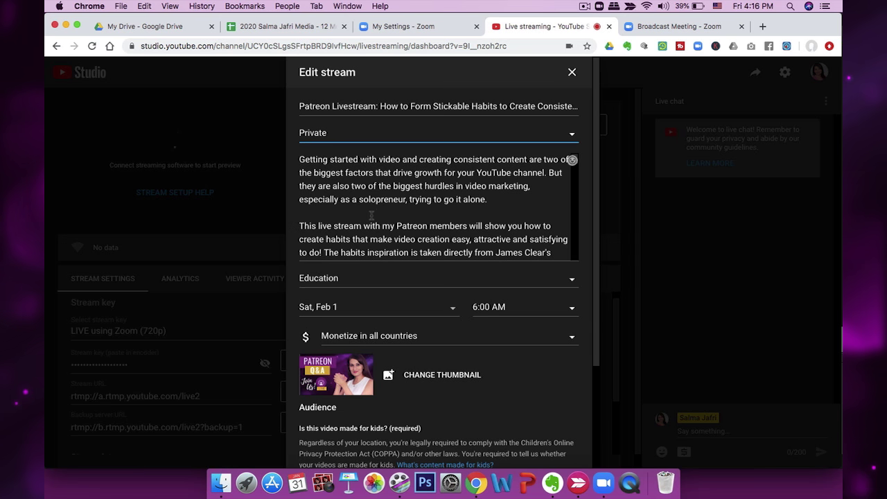
left_click(571, 73)
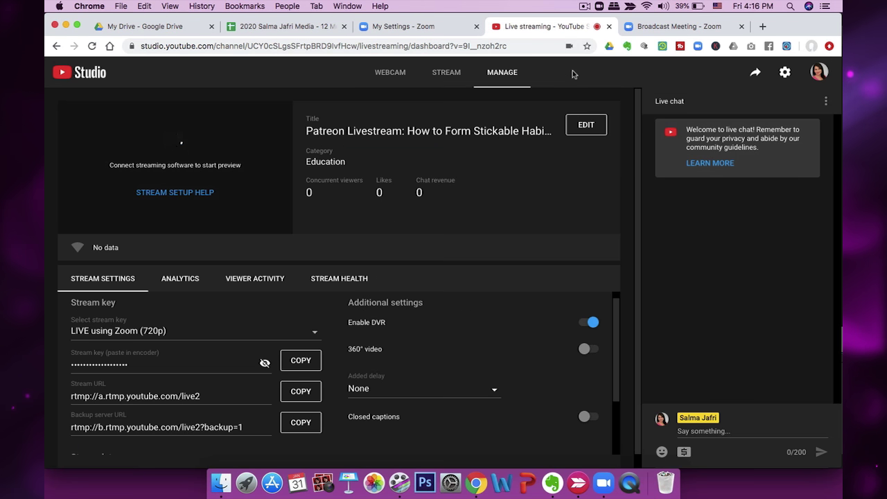
left_click(701, 29)
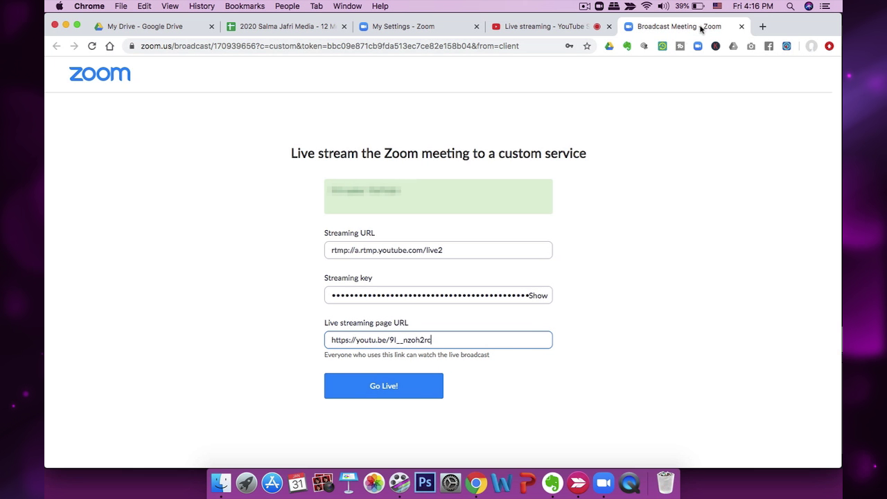
Step: Go live from Zoom's broadcast page and check the stream in YouTube Studio
left_click(387, 393)
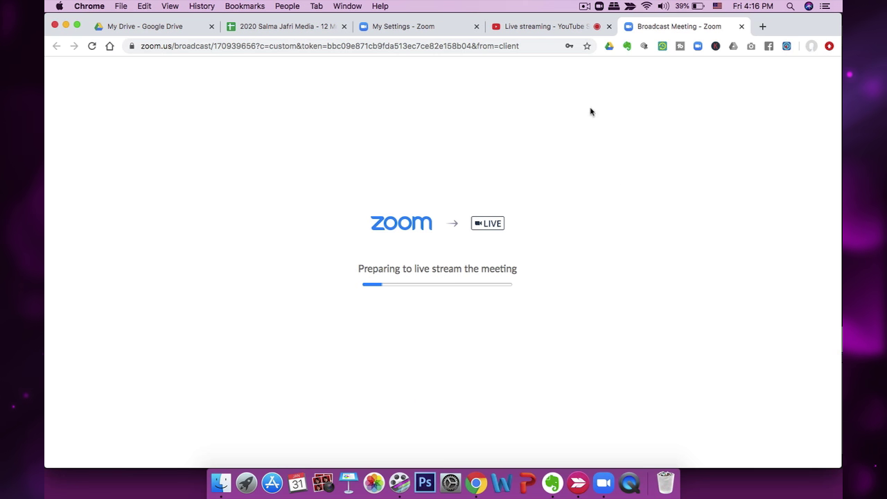
left_click(560, 30)
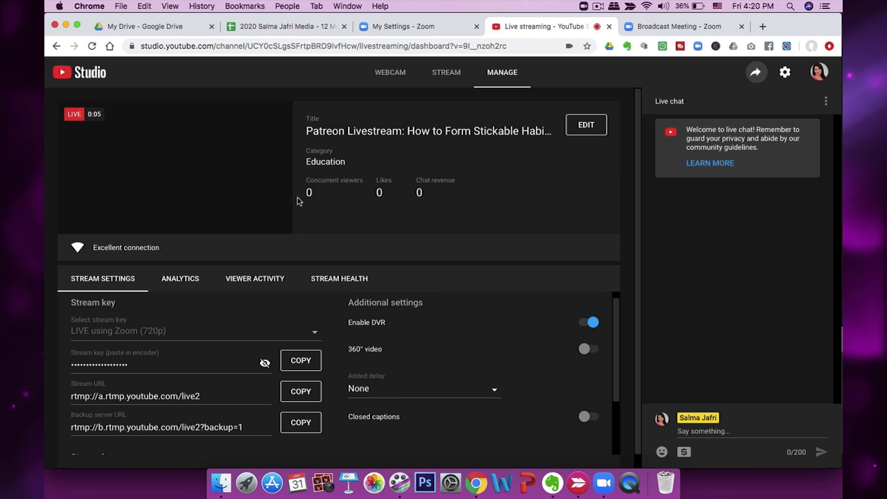
Step: Check the live camera preview on YouTube Studio's dashboard, then bring the LIVE Zoom meeting forward
left_click(676, 27)
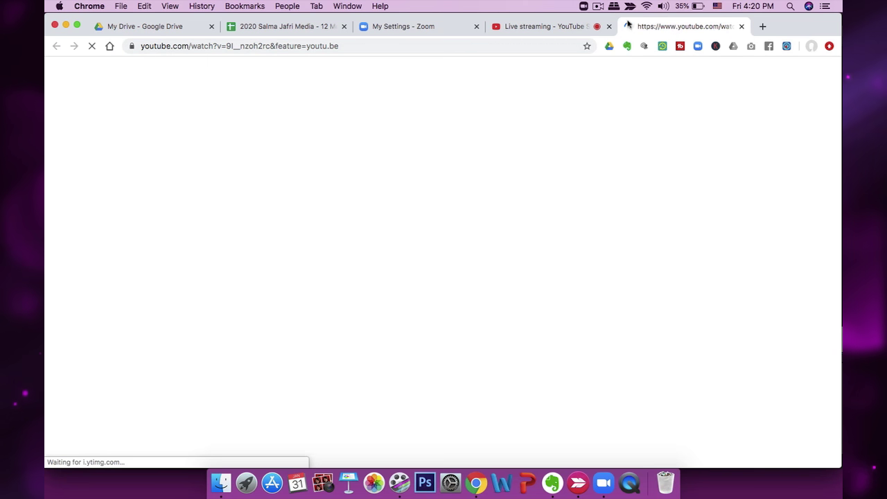
left_click(546, 26)
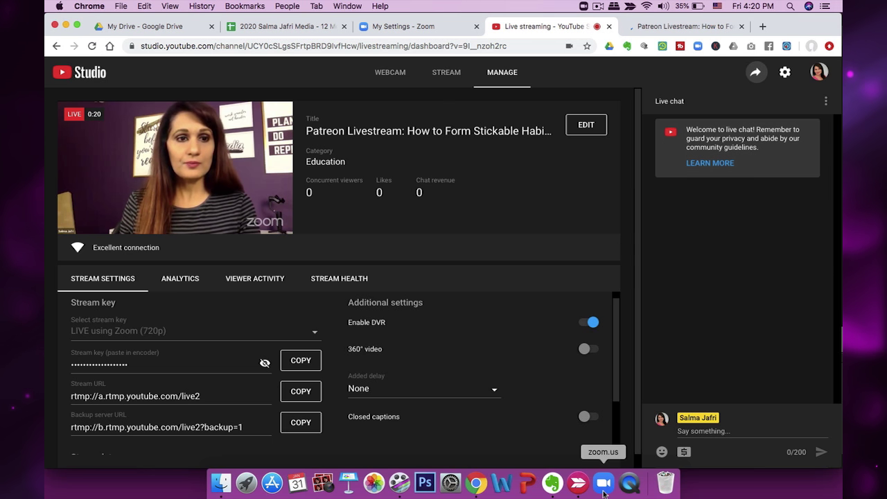
left_click(603, 489)
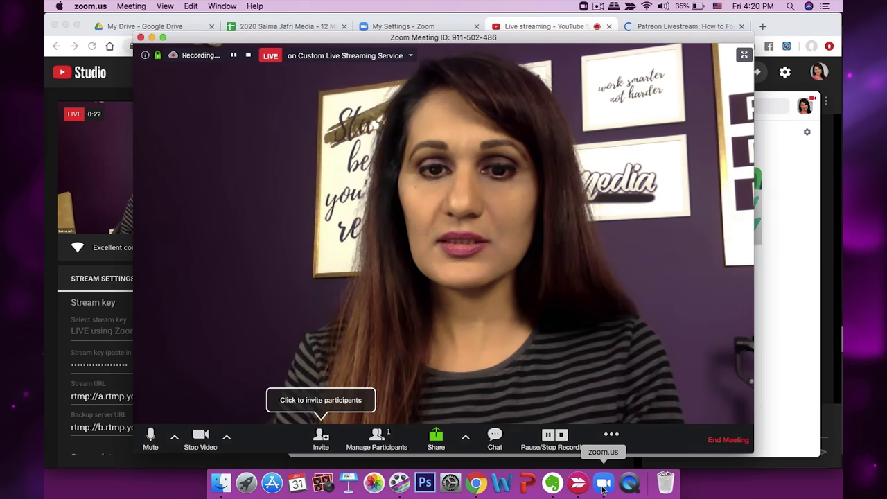
Step: Look over Zoom's share options, then switch back to Chrome's live stream page
left_click(436, 438)
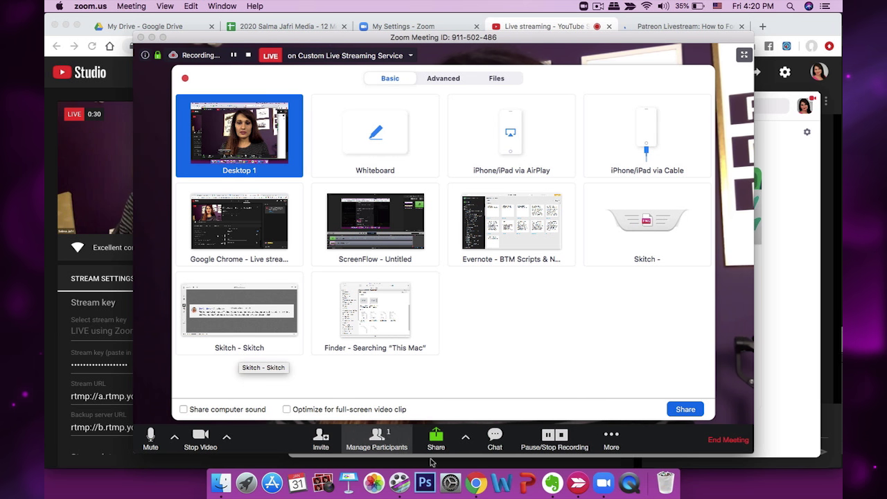
left_click(477, 488)
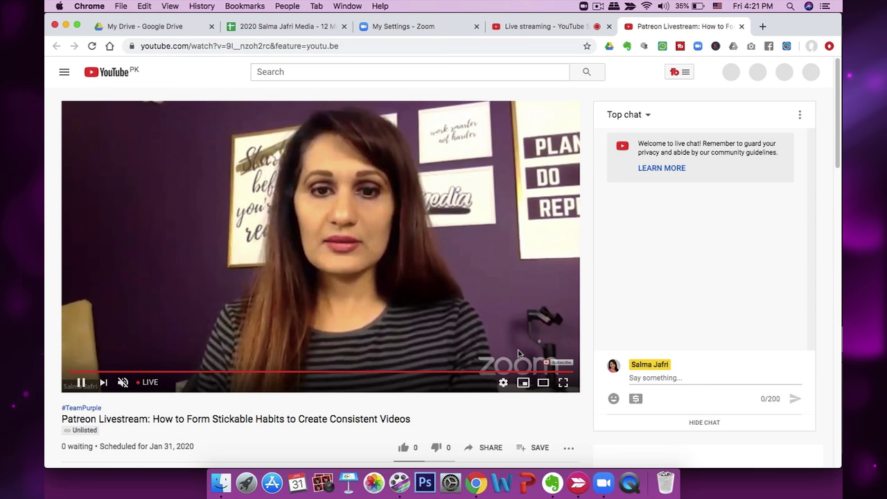
Step: Review the live Patreon Livestream watch page on YouTube, then return to the Zoom meeting
scroll(518, 354, "down", 3)
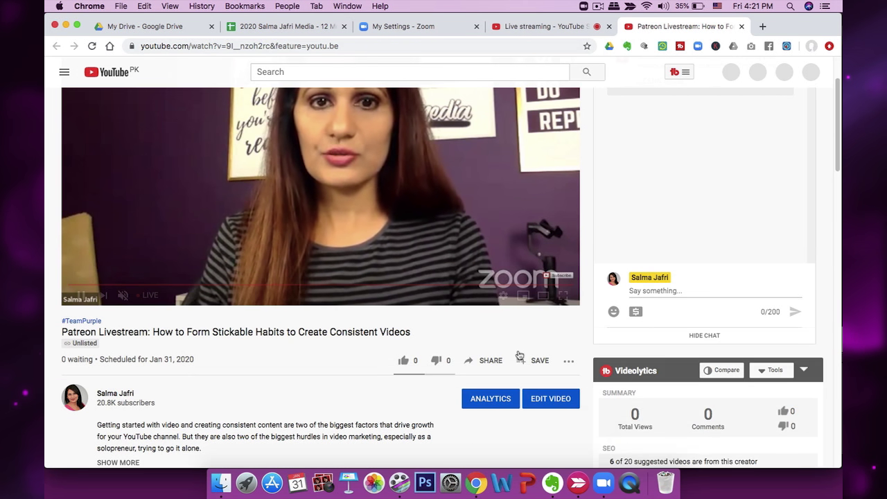
scroll(518, 355, "up", 1)
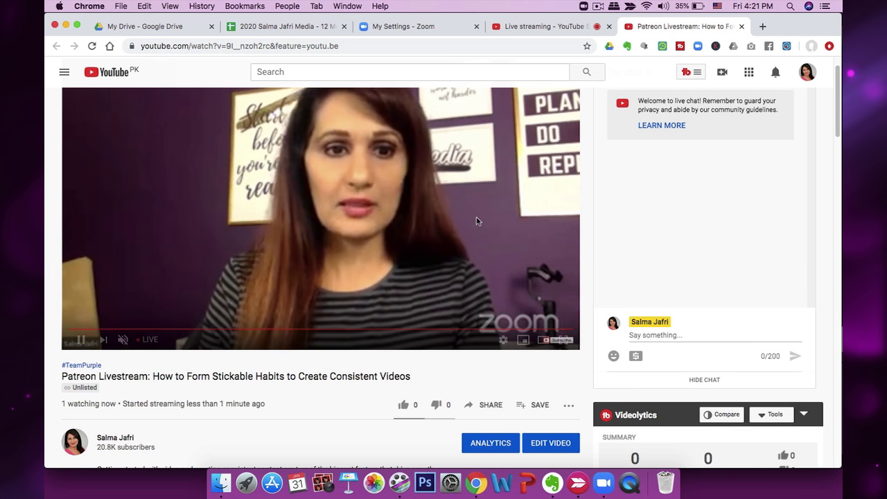
scroll(478, 221, "up", 1)
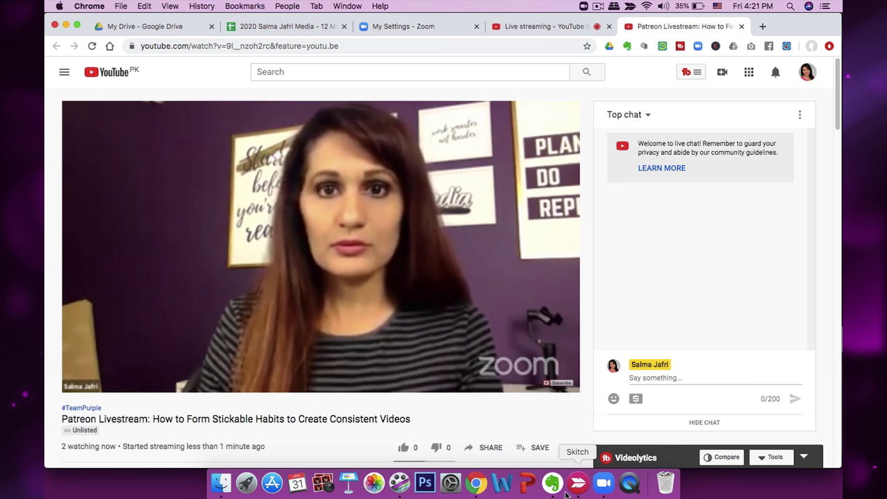
left_click(605, 483)
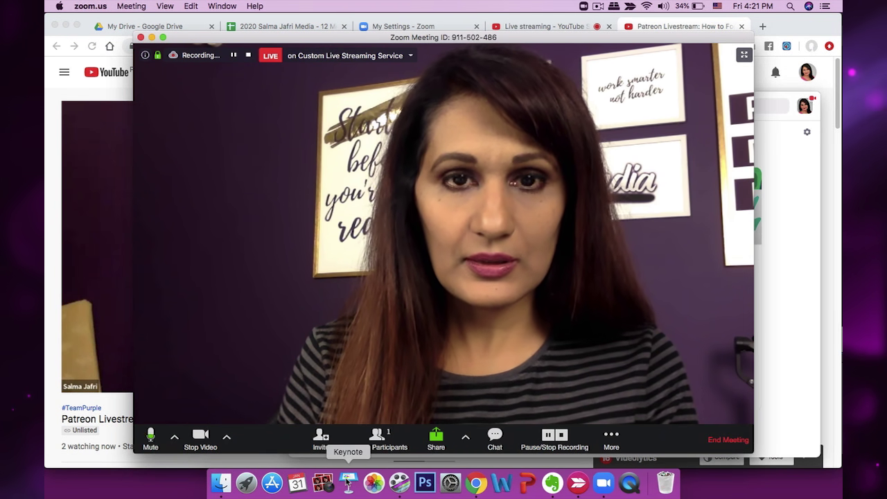
Step: Open TUBEBUDDY Livestream on Habits.key from Keynote's Open Recent list, then bring Zoom forward
left_click(348, 482)
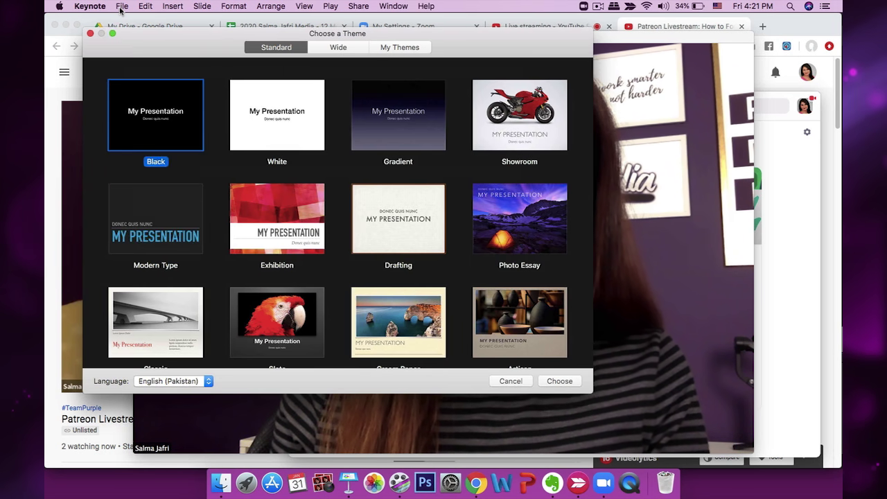
left_click(121, 7)
mouse_move(132, 41)
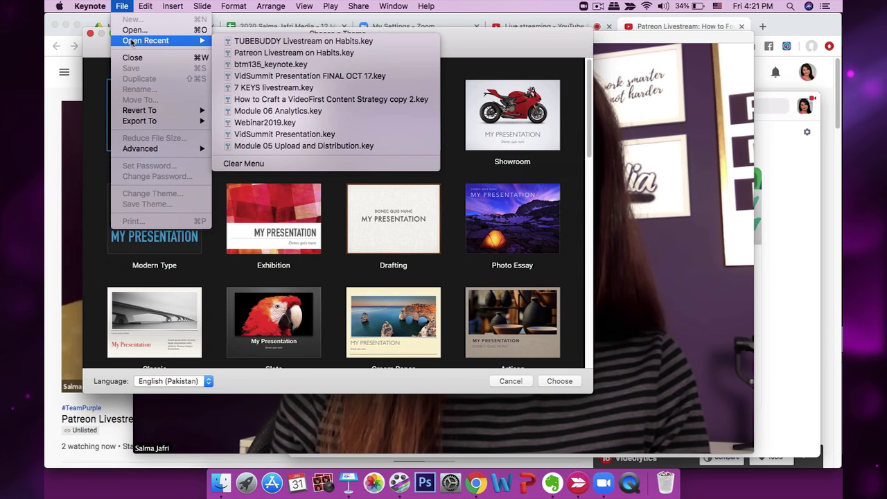
left_click(276, 43)
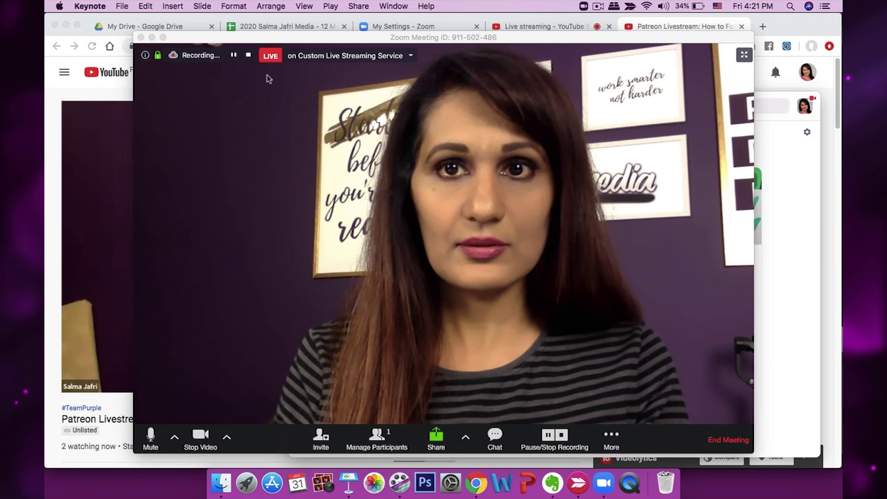
left_click(348, 483)
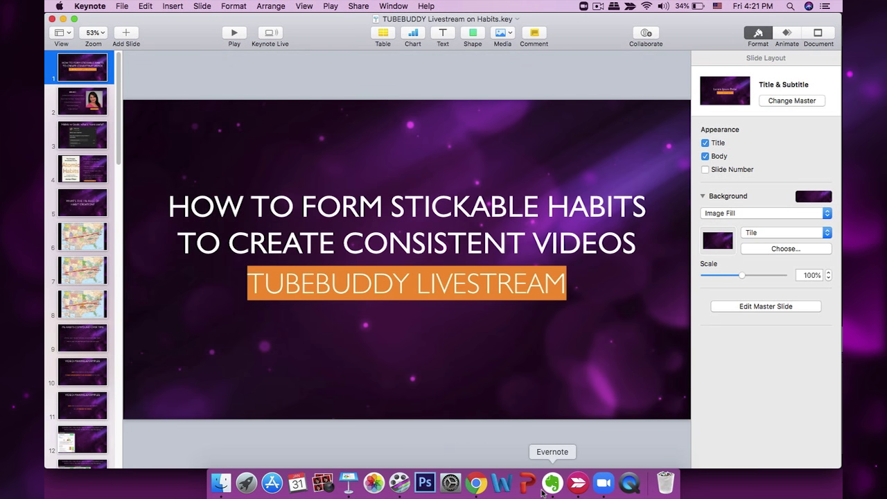
left_click(604, 484)
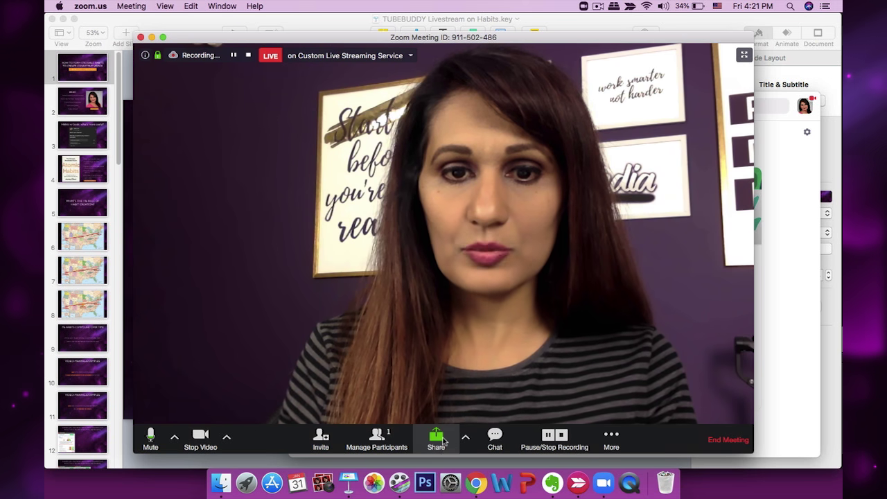
Step: Share the Keynote TUBEBUDDY Livestream window in the meeting and move the floating video aside
left_click(437, 440)
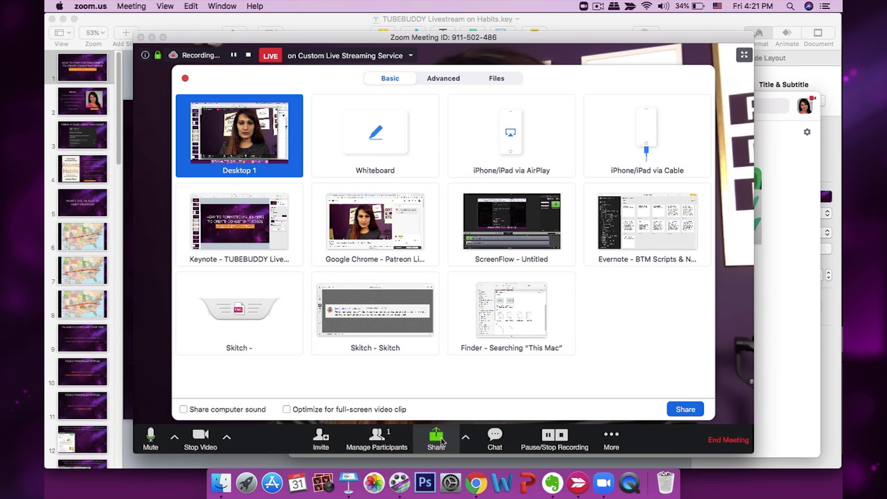
left_click(250, 218)
left_click(685, 409)
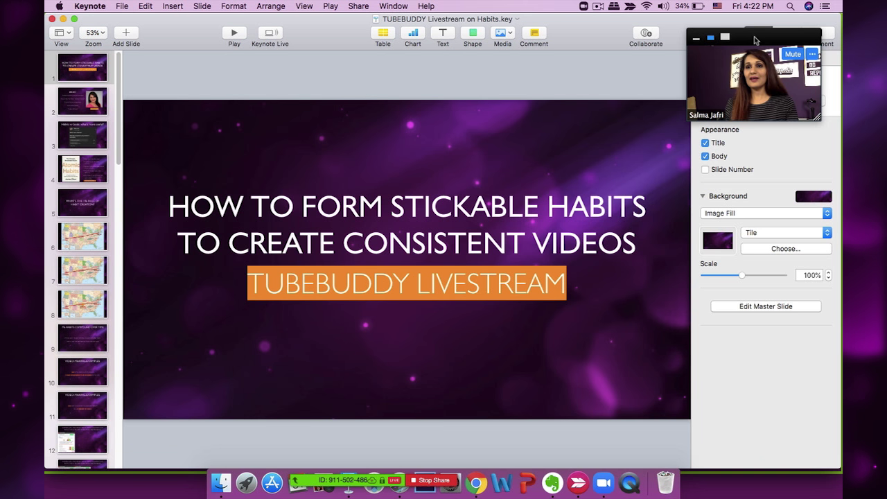
left_click_drag(755, 39, 765, 35)
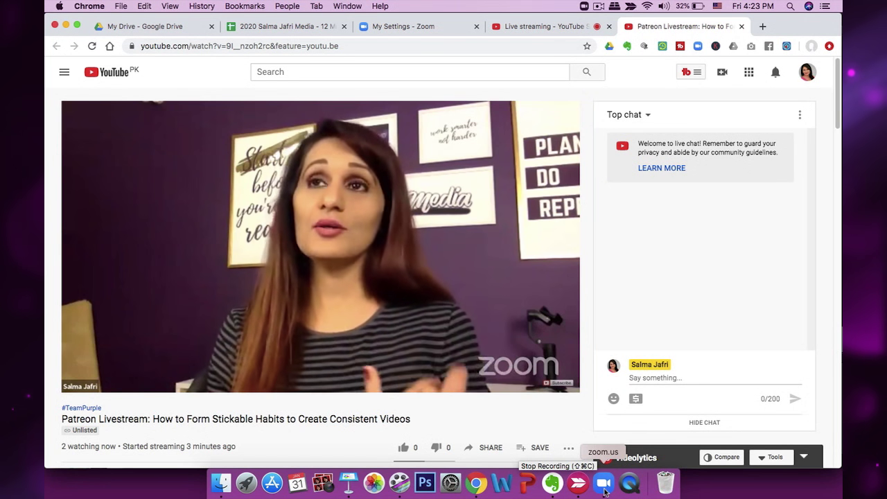
Step: Stop the custom-service live stream from Zoom's LIVE menu and minimize the meeting window
left_click(604, 484)
mouse_move(620, 421)
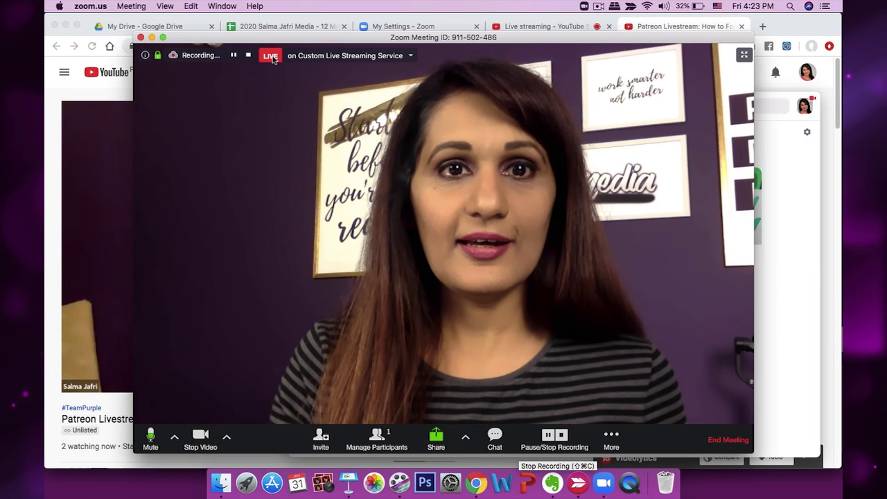
left_click(317, 58)
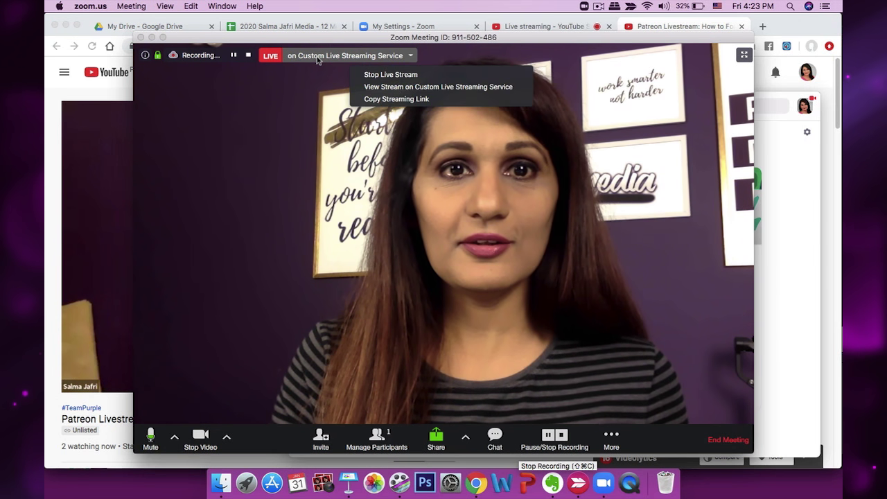
left_click(392, 75)
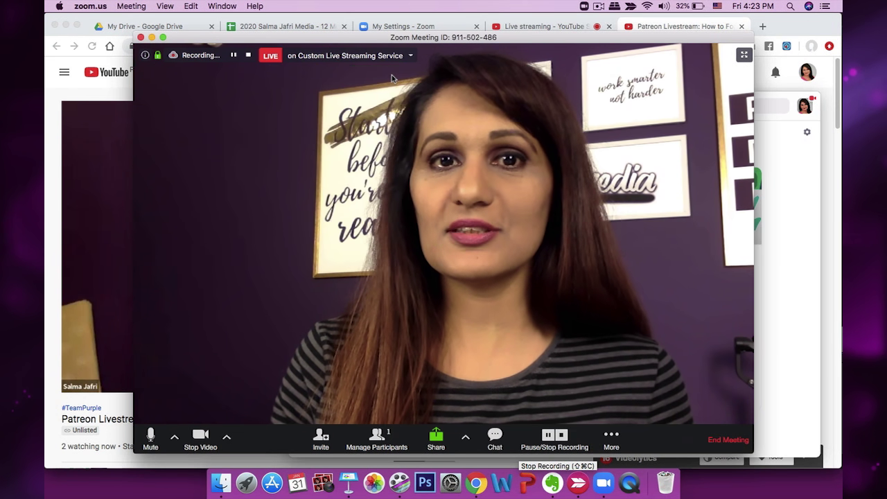
left_click(142, 38)
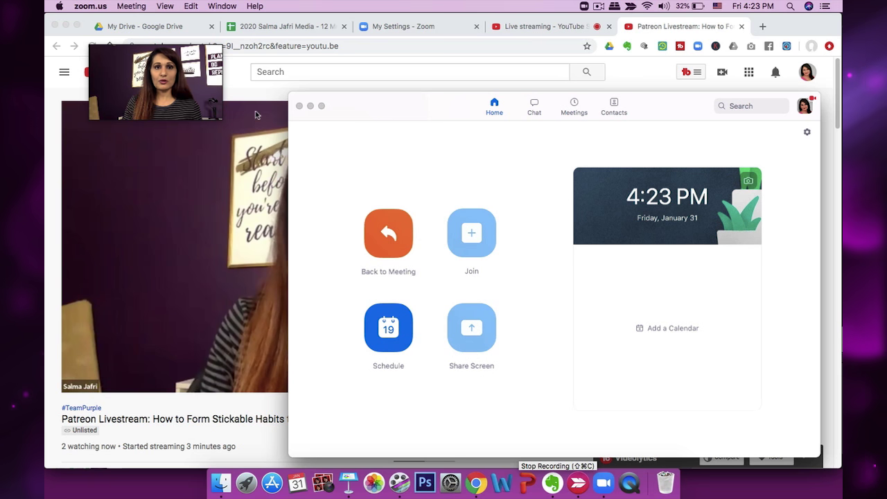
Step: End the Patreon Livestream from the YouTube Studio live dashboard and confirm it
left_click(168, 184)
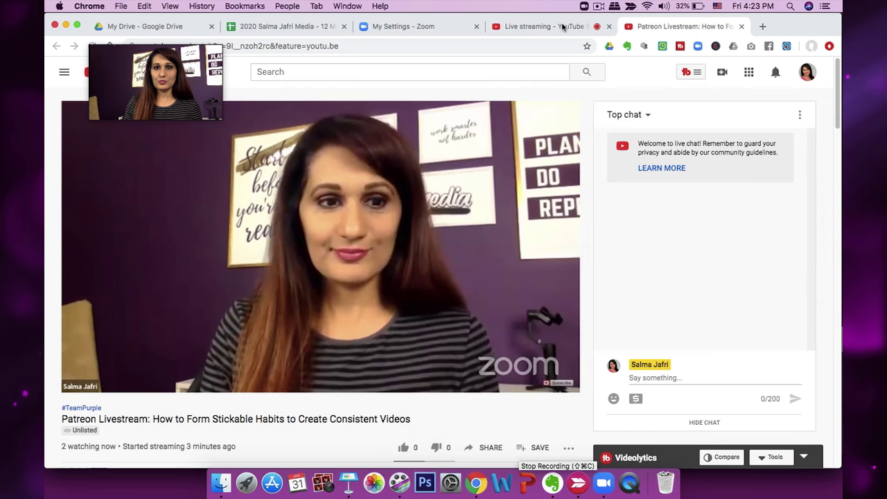
left_click(562, 27)
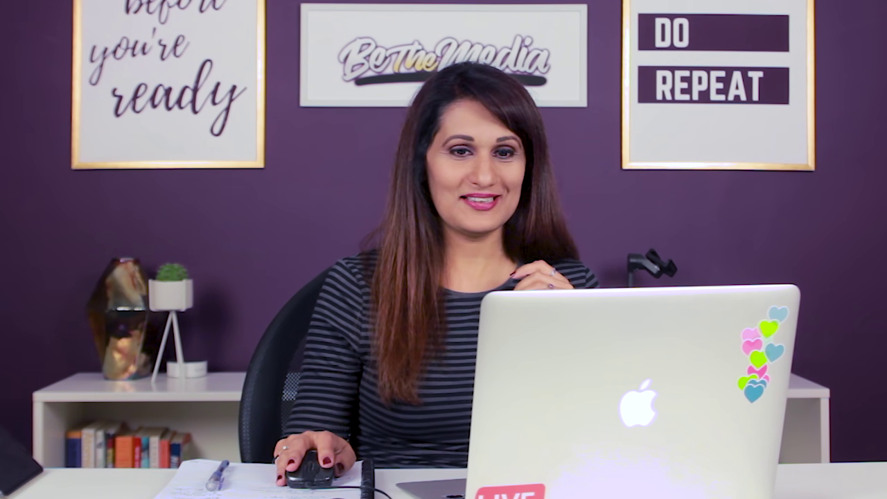
left_click(764, 73)
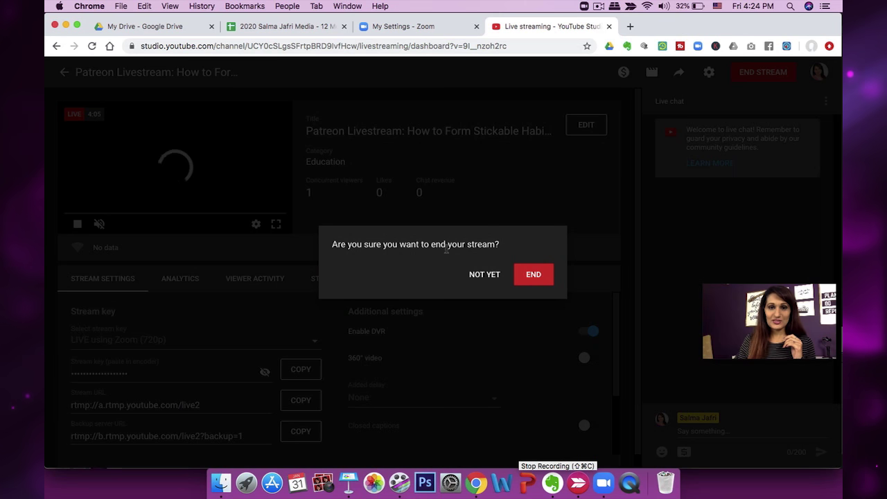
left_click(532, 275)
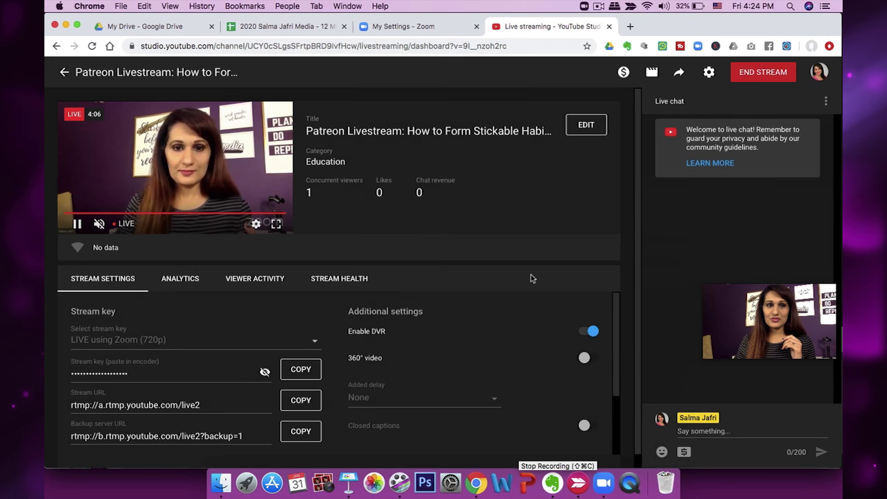